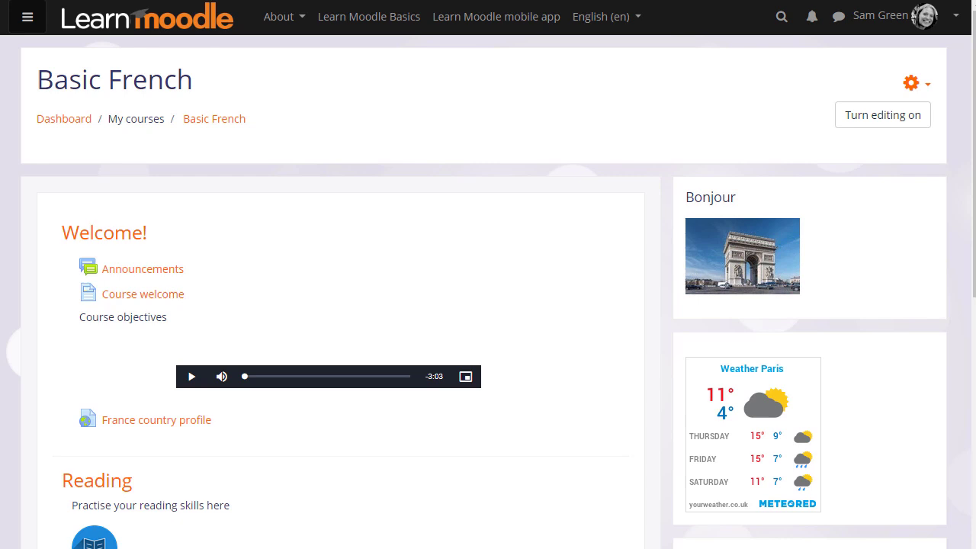
Switch on editing for the Basic French course so each section and activity shows edit options
click(869, 120)
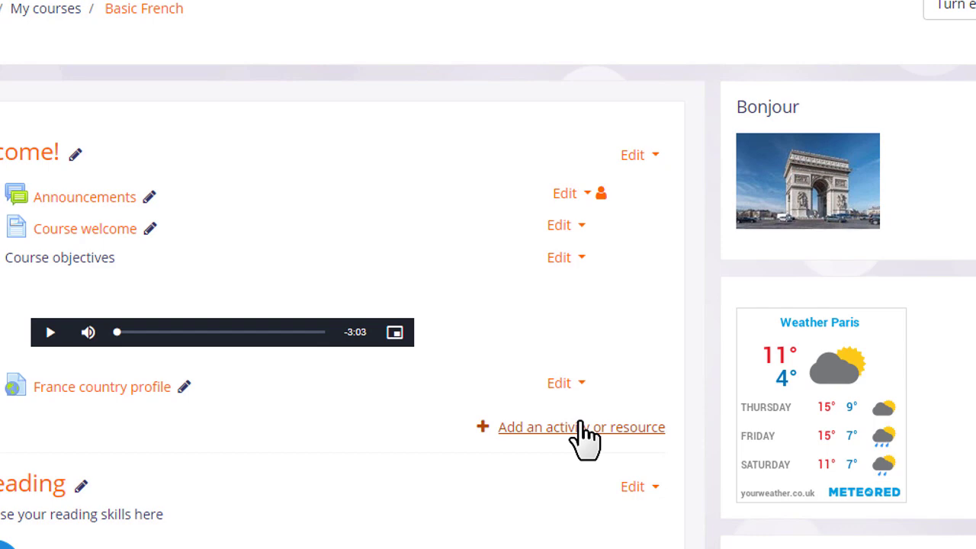
Add a Forum activity from the activity chooser after reading the Forum description
click(584, 429)
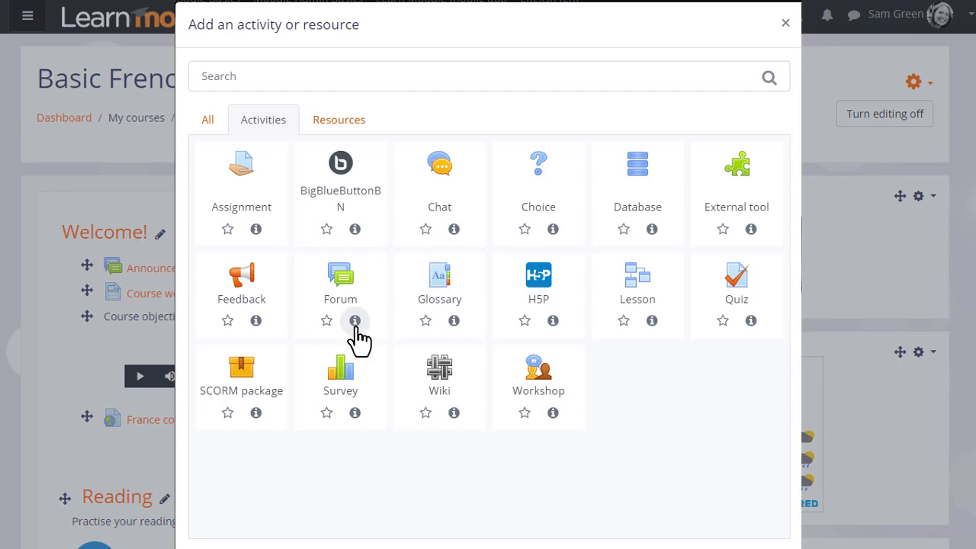
click(354, 321)
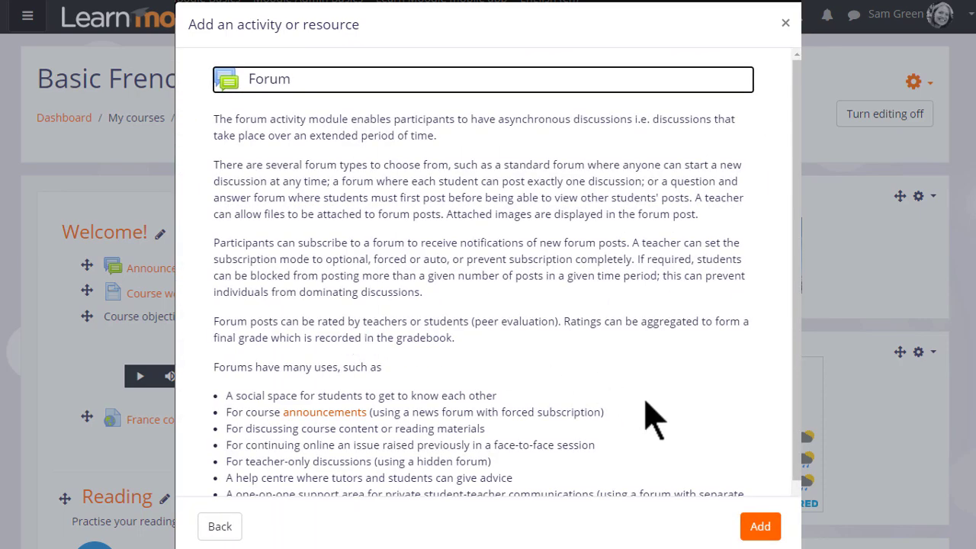
click(757, 525)
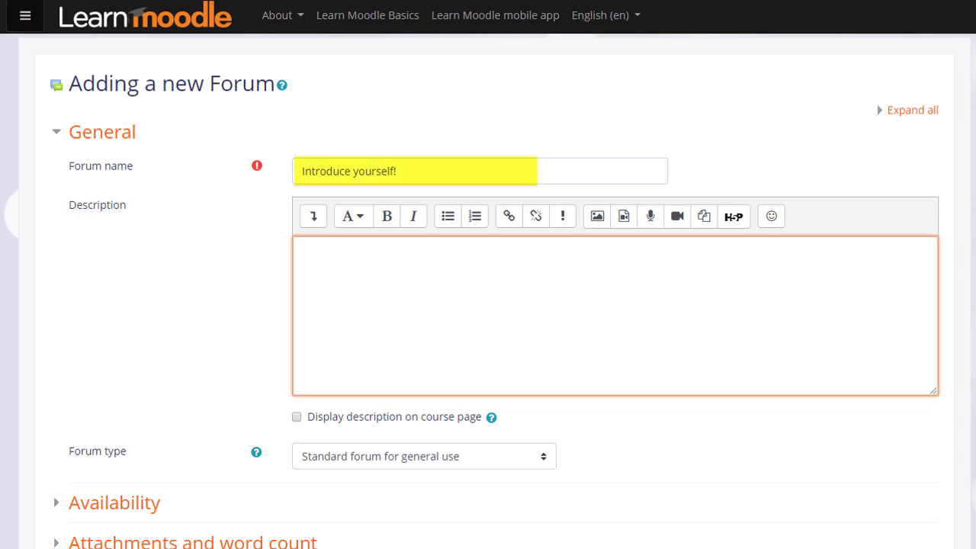
Enter the forum description 'Tell us a bit about yourself so we can get to know each other.'
text(Tell us a bit about yourself so we can get to know each other.)
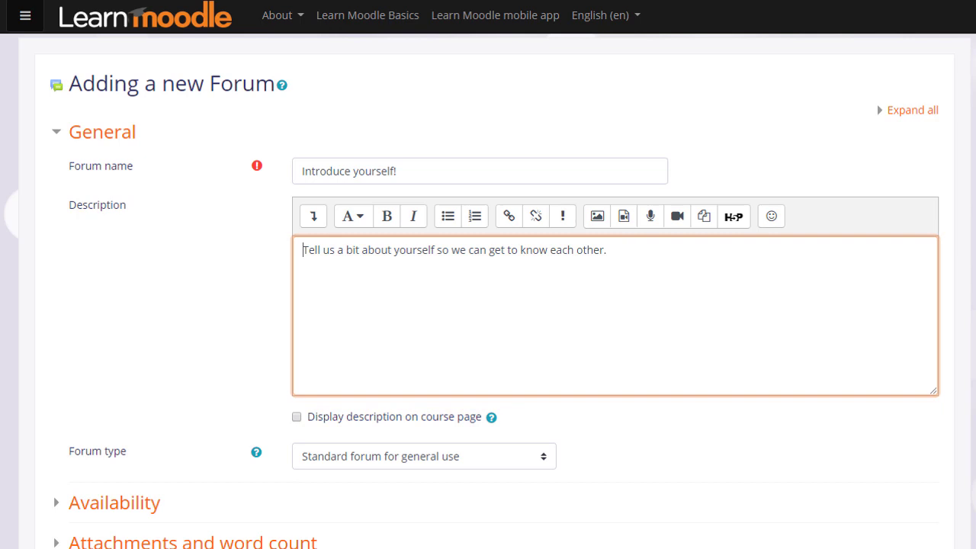
scroll(488, 290, down, 2)
scroll(488, 290, down, 1)
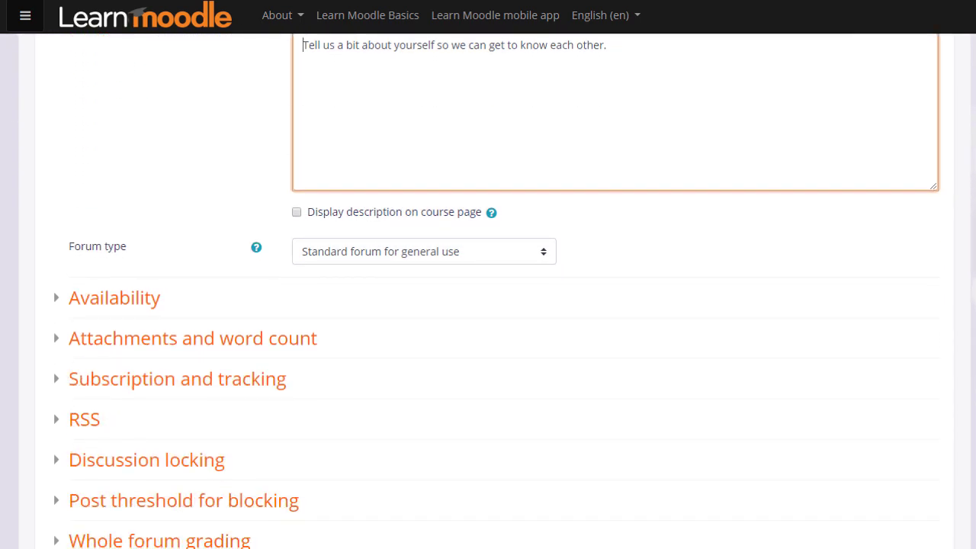
Check the forum type help, keep standard general-use, and expand the Availability settings
click(533, 255)
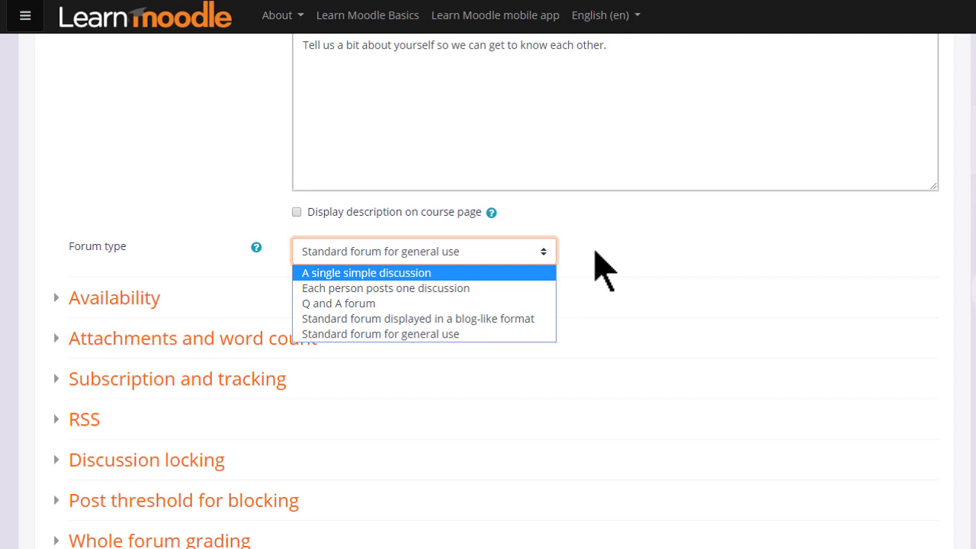
click(258, 249)
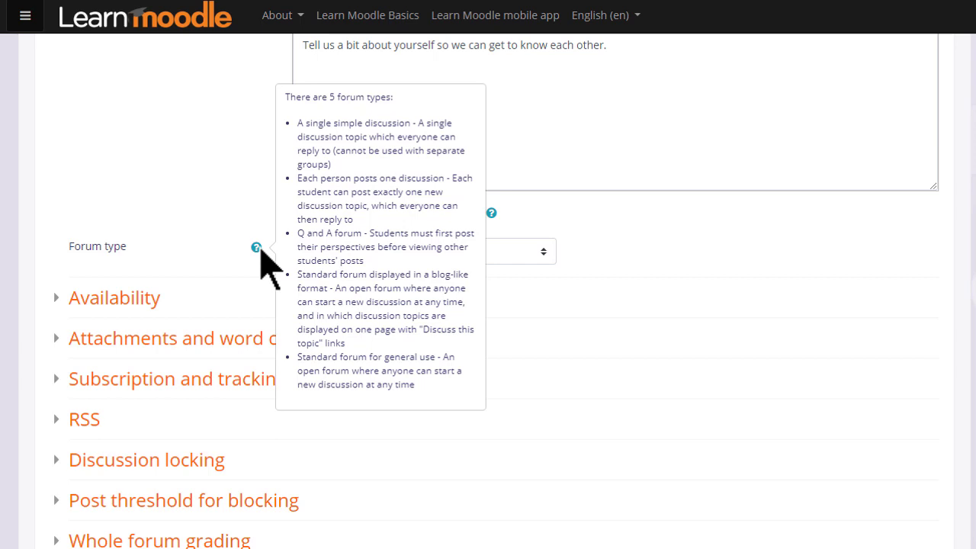
click(256, 265)
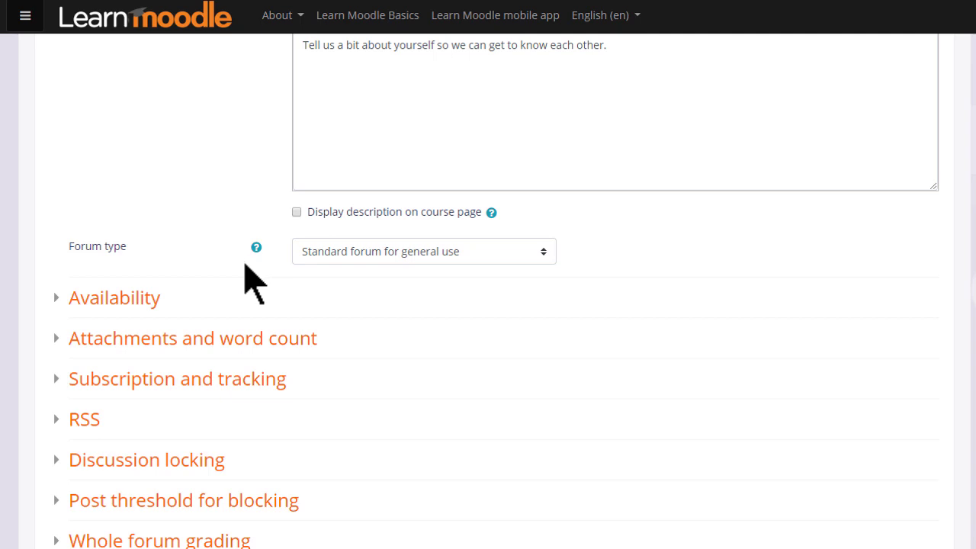
click(155, 299)
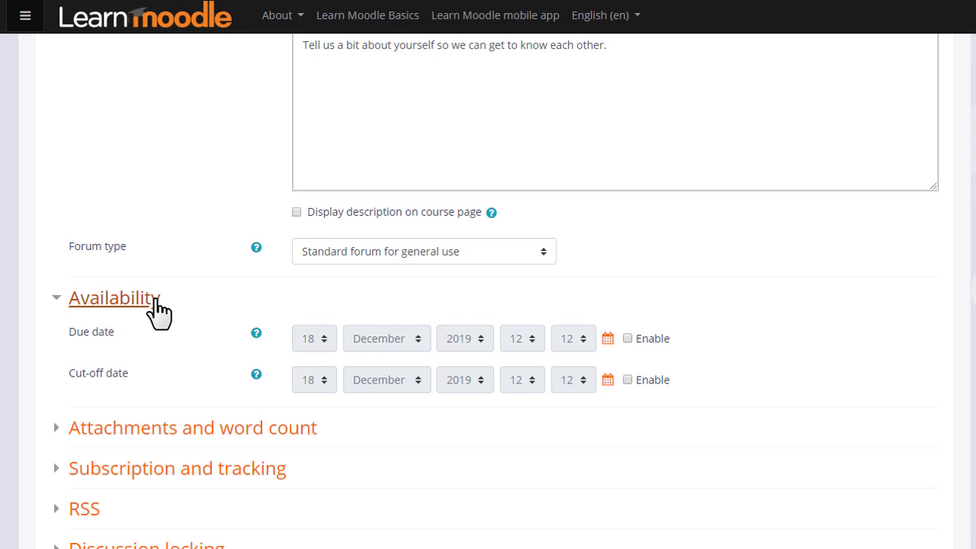
Review the Attachments and word count and Subscription and tracking settings, leaving them at their defaults
click(156, 301)
click(162, 348)
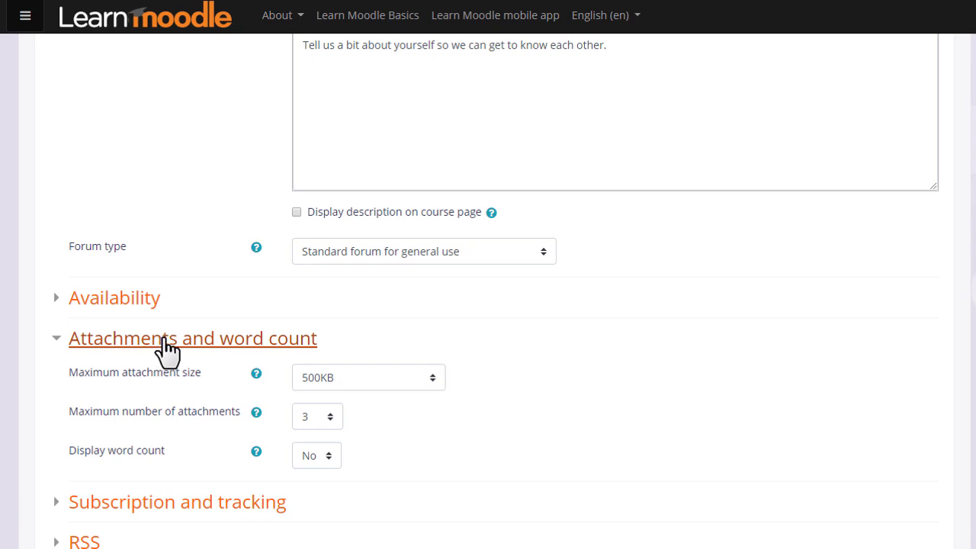
click(168, 350)
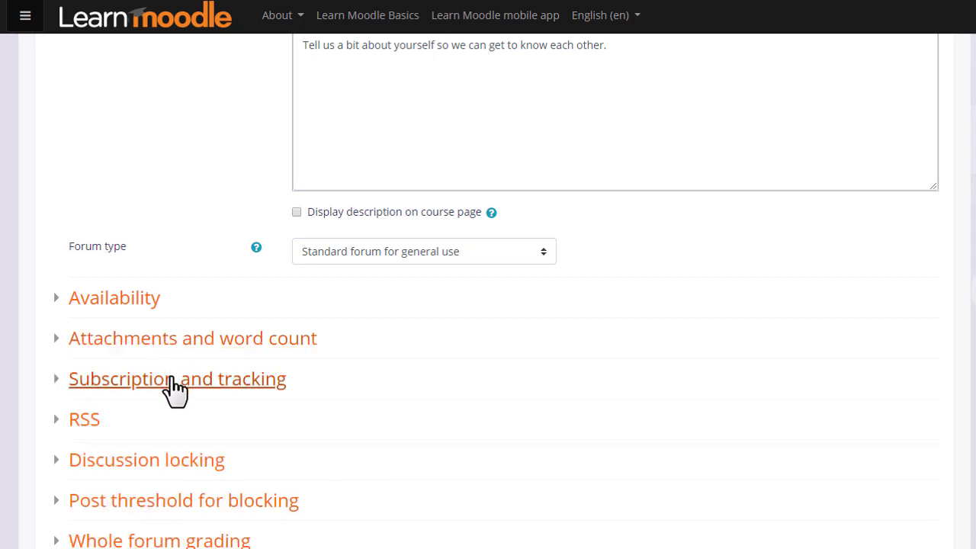
click(173, 381)
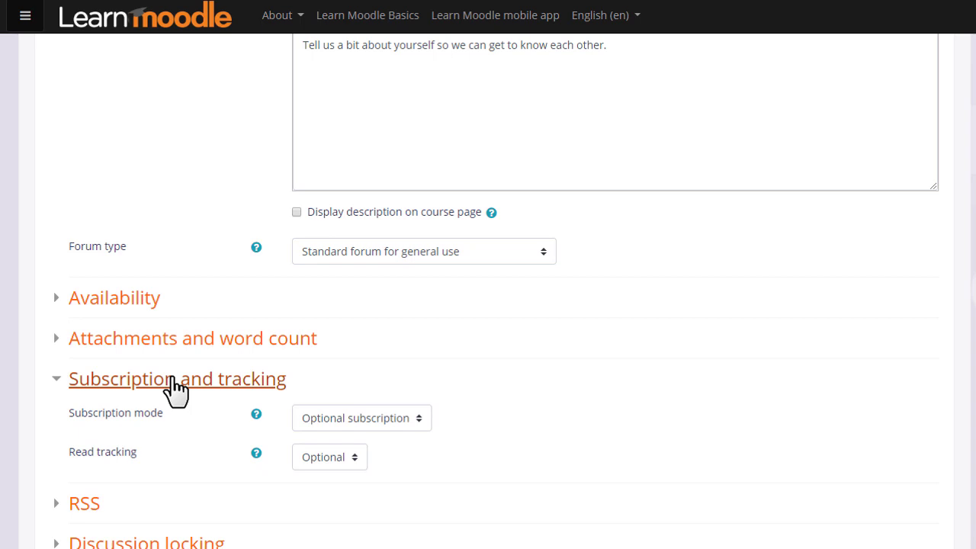
click(175, 381)
Set discussion locking to 'Do not lock discussions' and collapse that section
scroll(175, 388, down, 1)
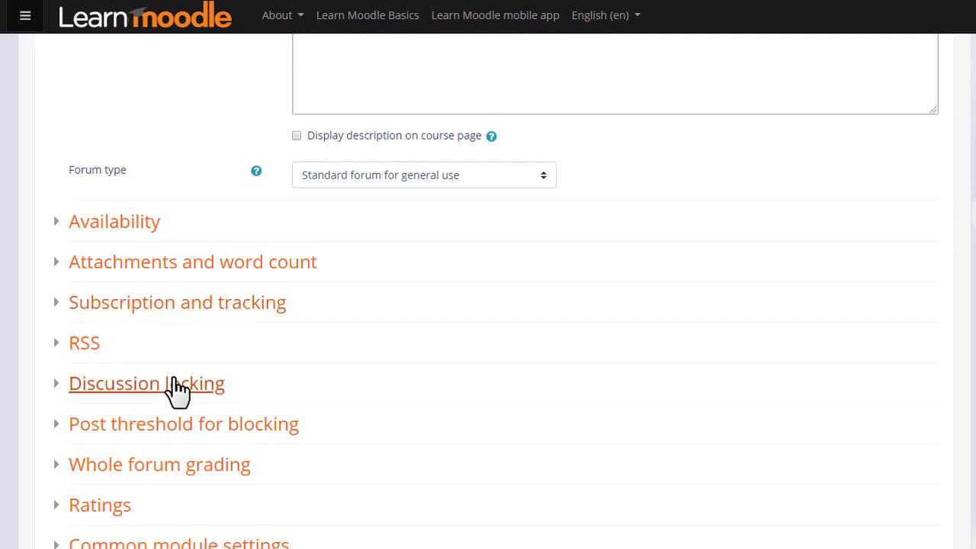
click(175, 380)
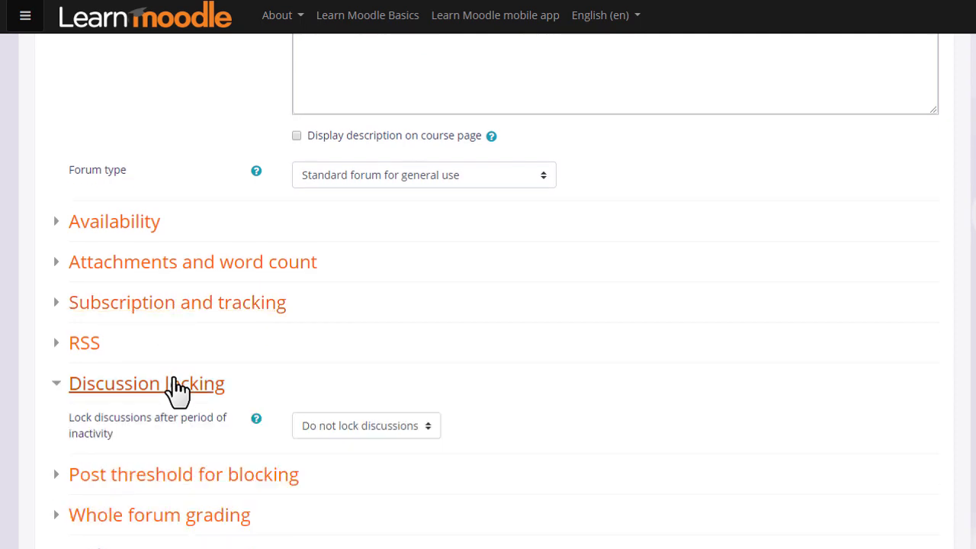
click(375, 432)
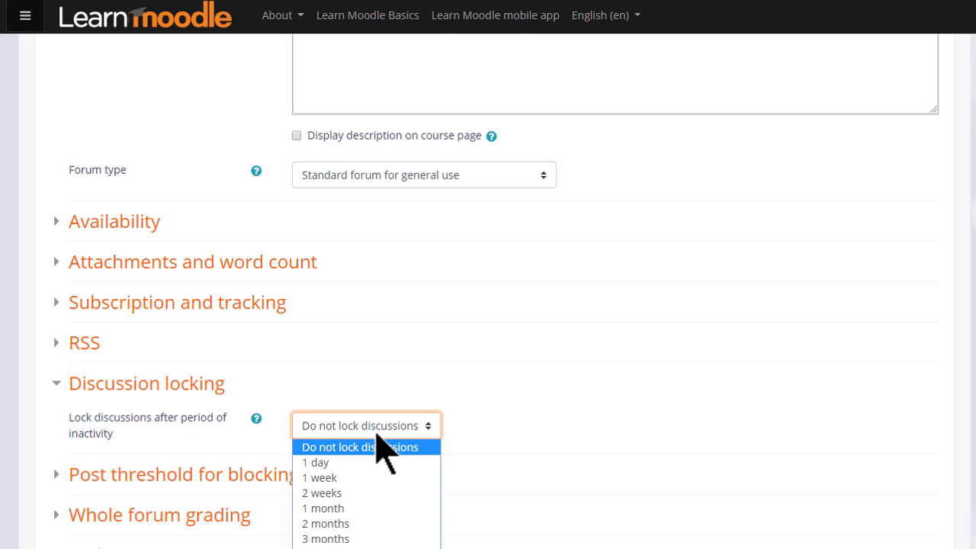
click(381, 447)
click(178, 387)
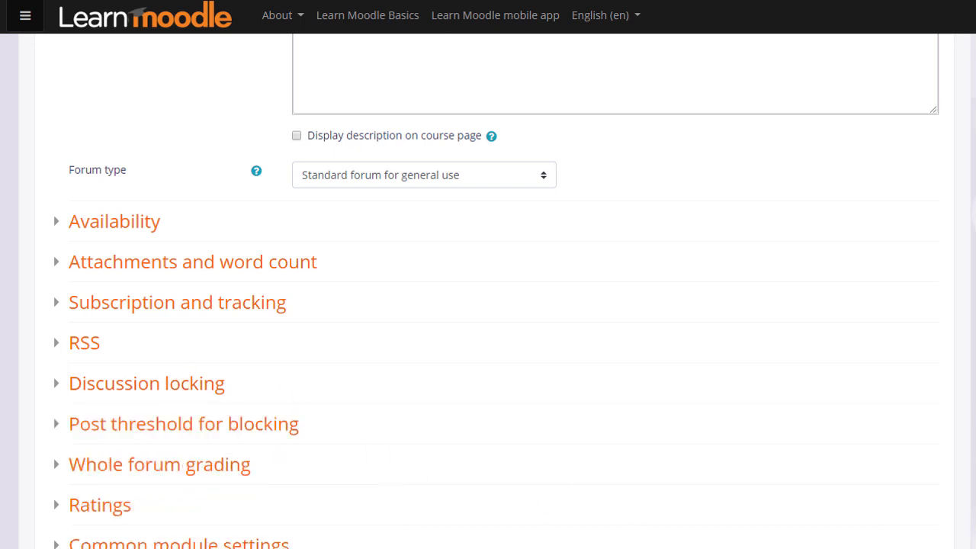
scroll(488, 305, down, 3)
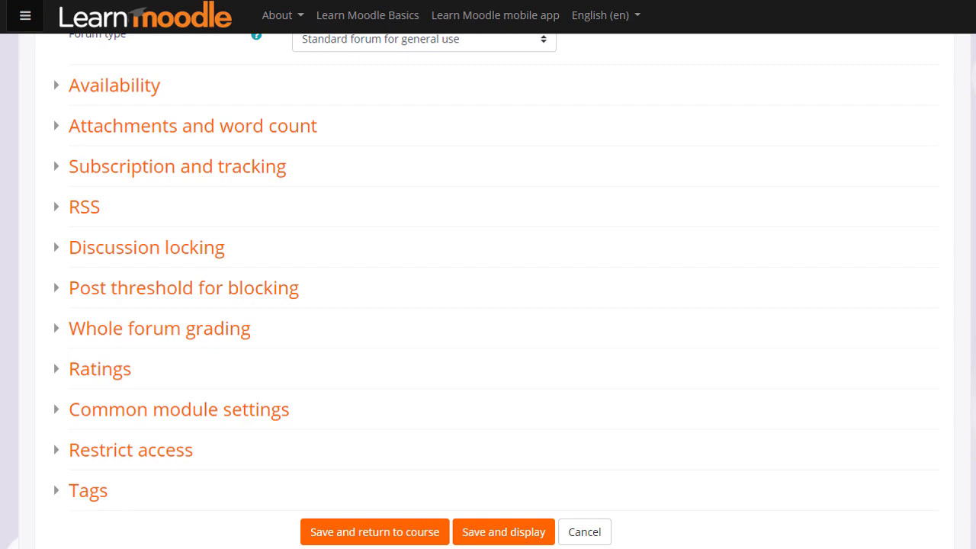
Set the whole forum grade type to Point, then save and return to the course
click(214, 325)
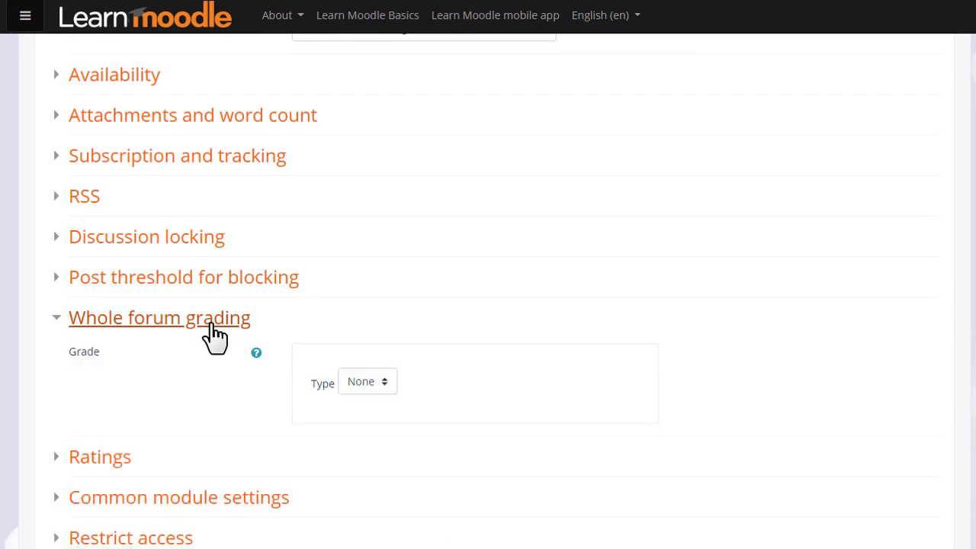
click(360, 383)
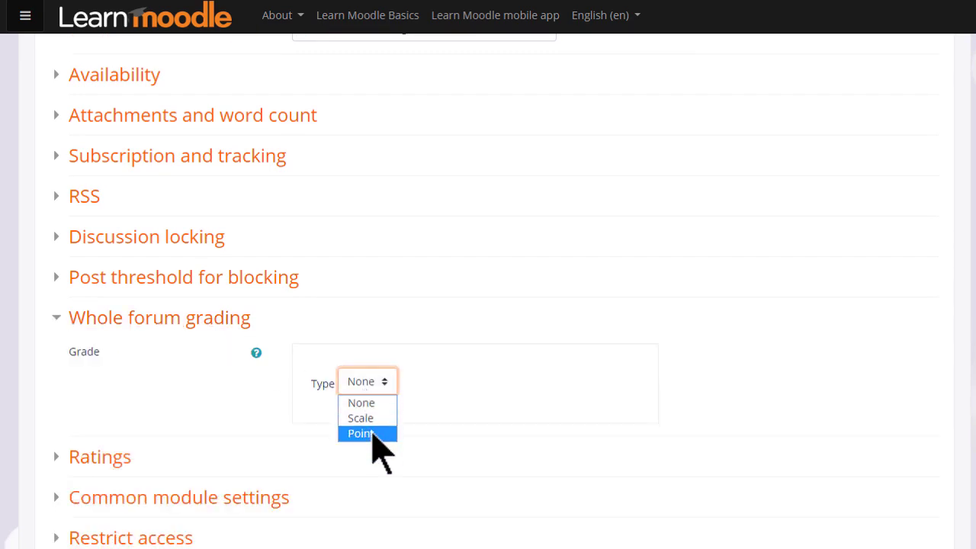
click(368, 433)
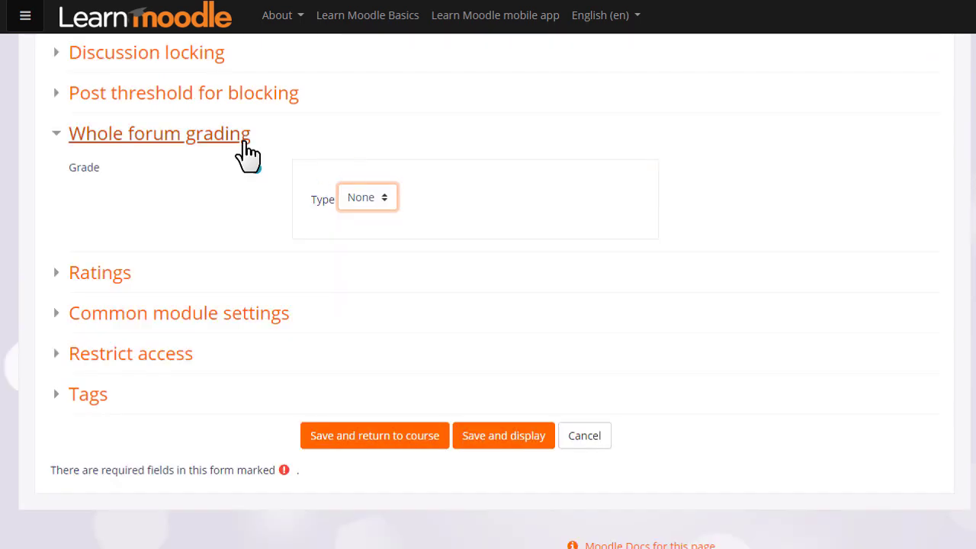
click(243, 141)
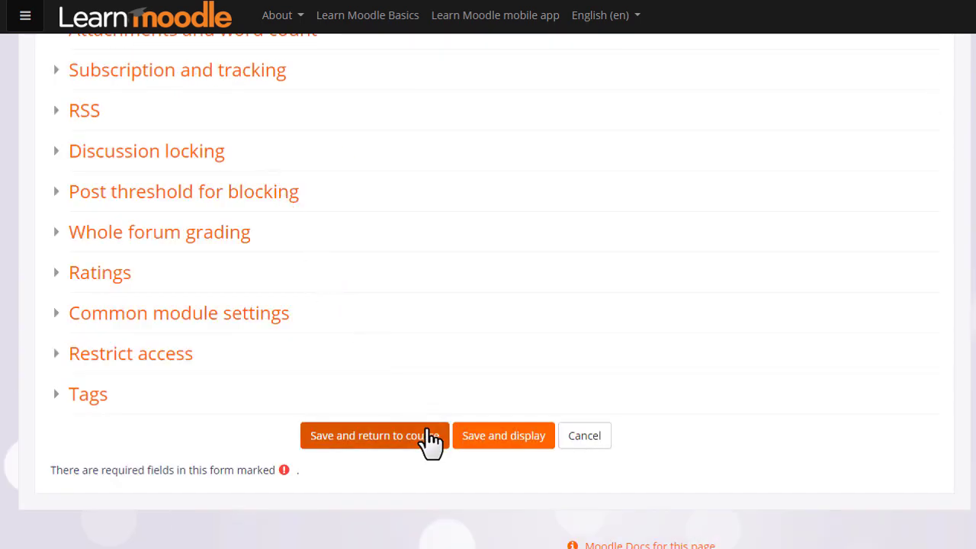
click(431, 439)
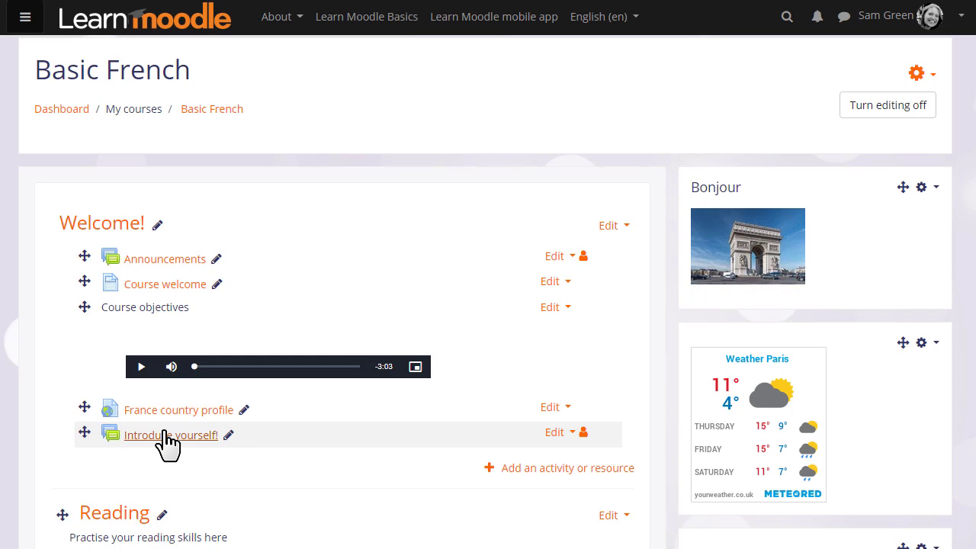
Create the 'Read this before posting!' discussion in Introduce yourself! and mark it Pinned in the advanced options
click(168, 436)
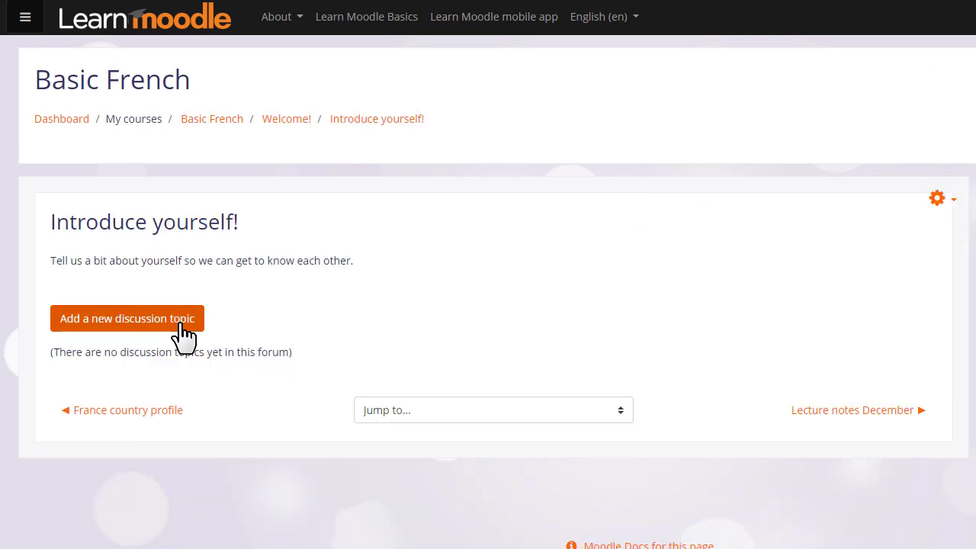
click(182, 324)
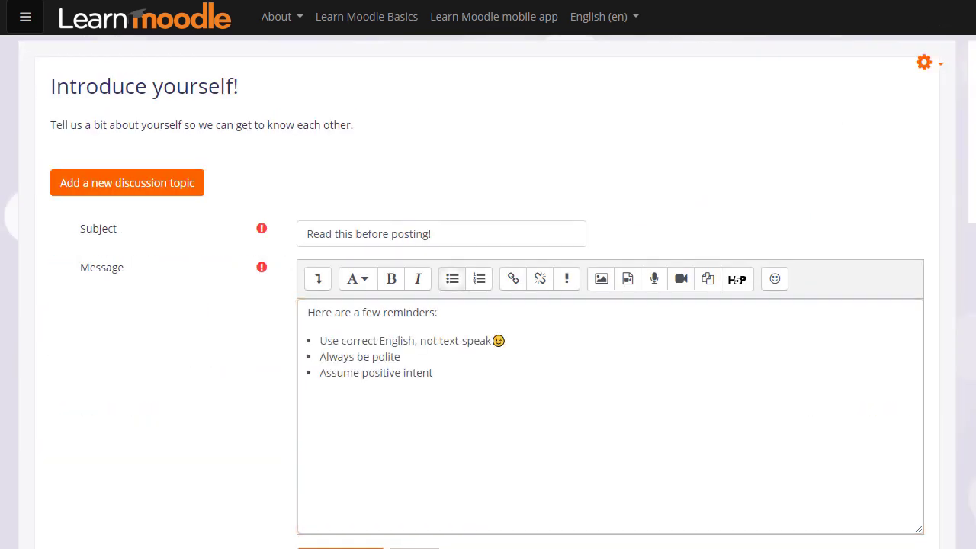
scroll(481, 509, down, 1)
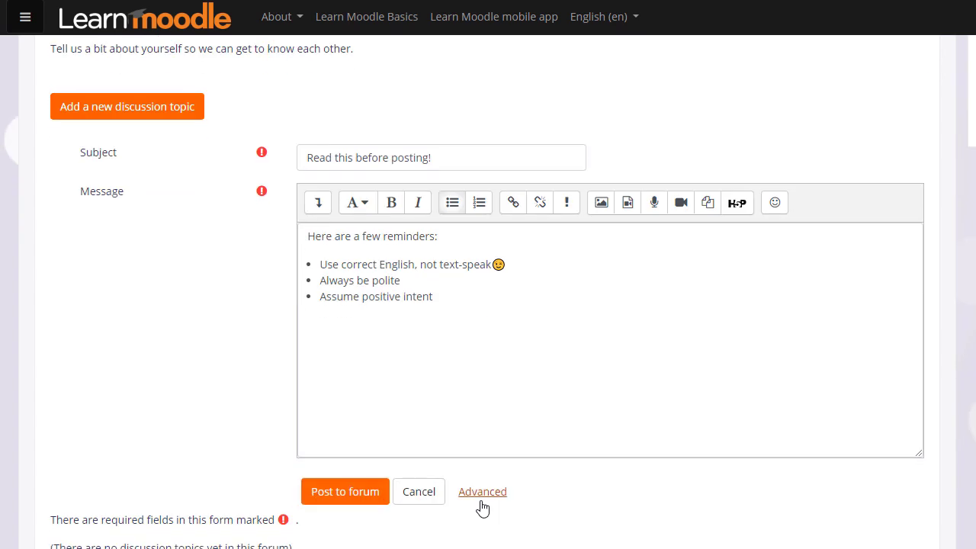
click(481, 502)
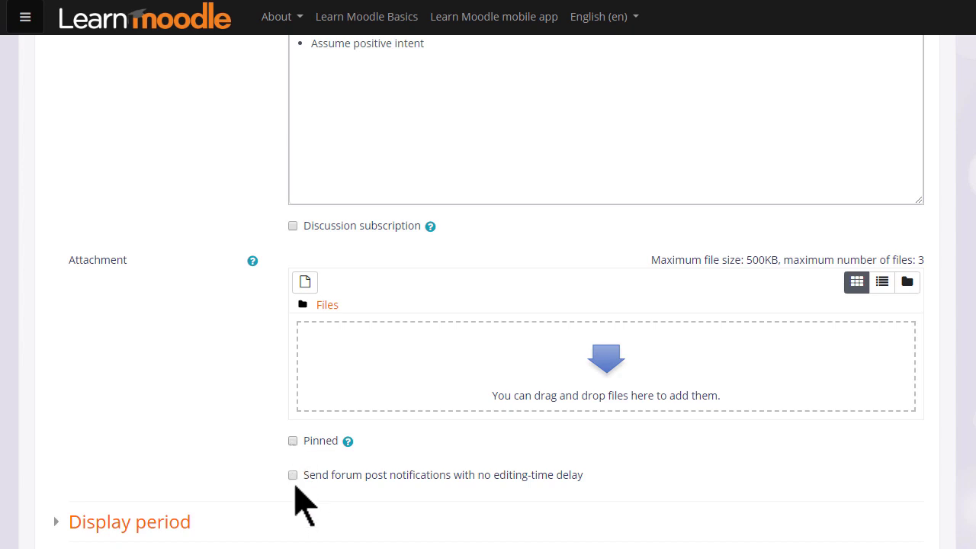
scroll(295, 488, down, 1)
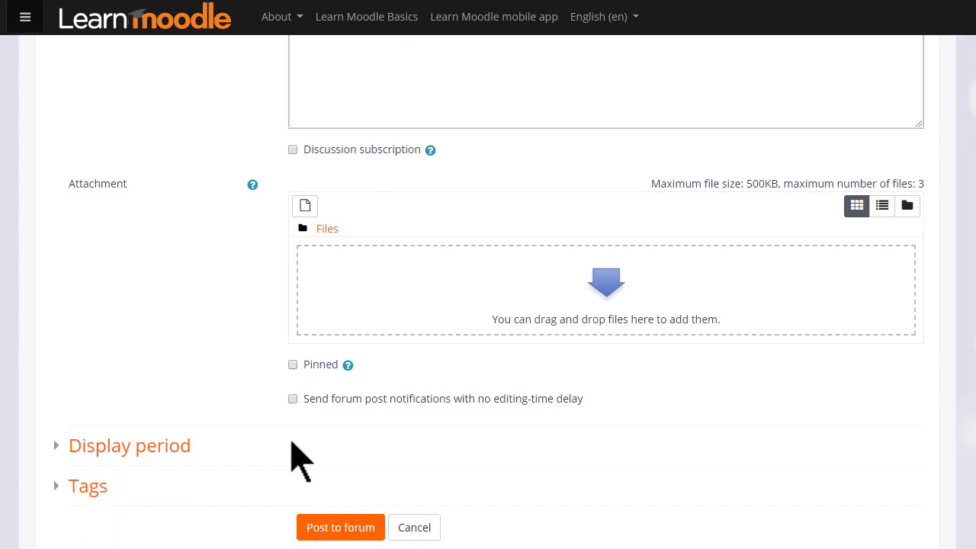
scroll(291, 427, down, 1)
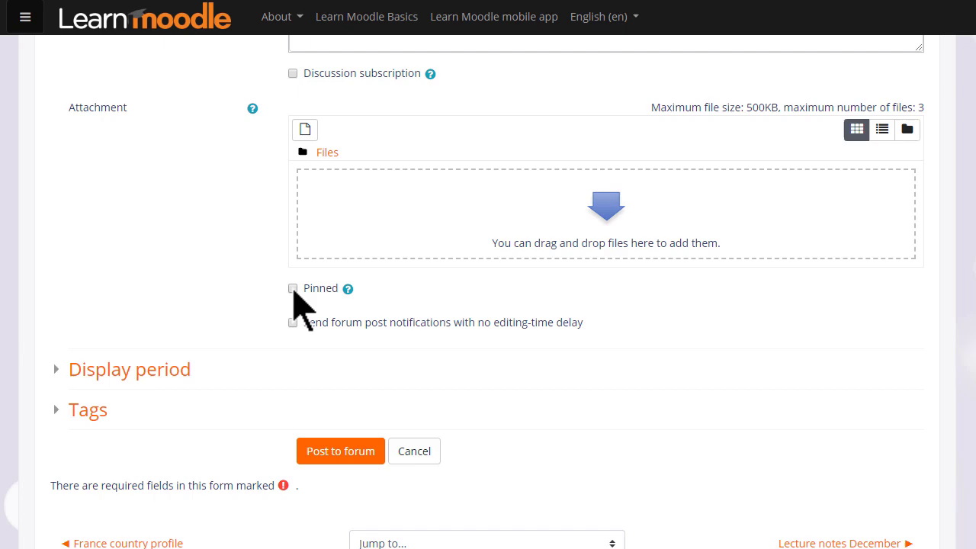
click(293, 289)
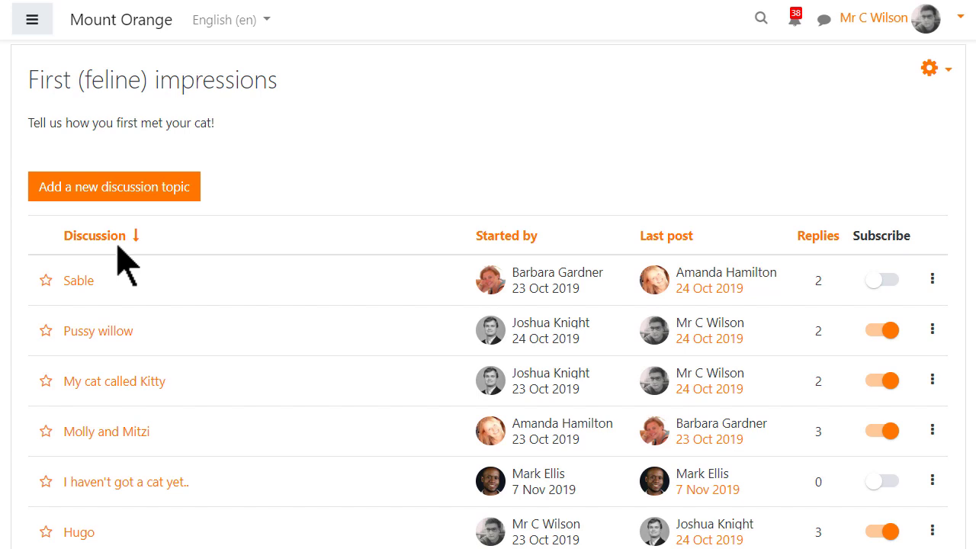
Sort the discussions by Last post and view the top discussion's Star/Pin/Lock actions
click(650, 241)
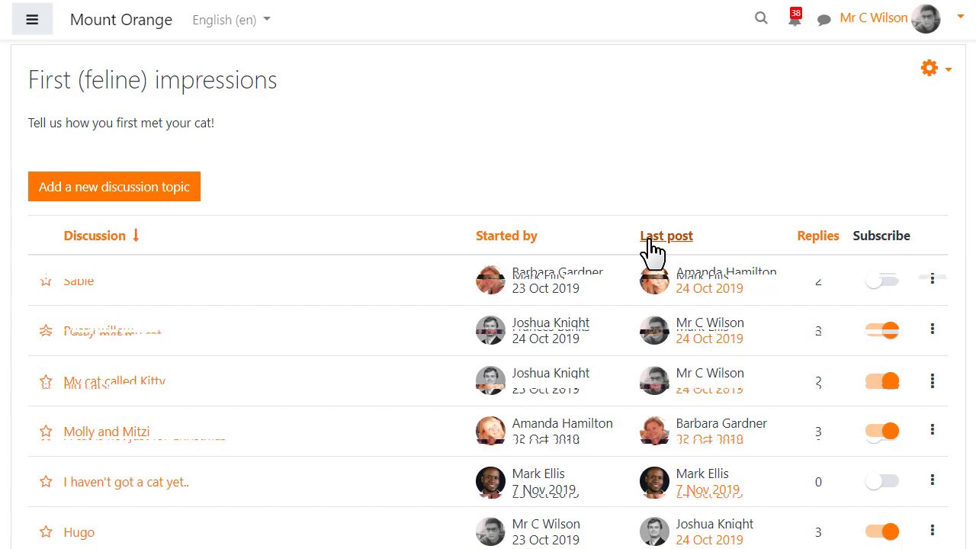
click(932, 285)
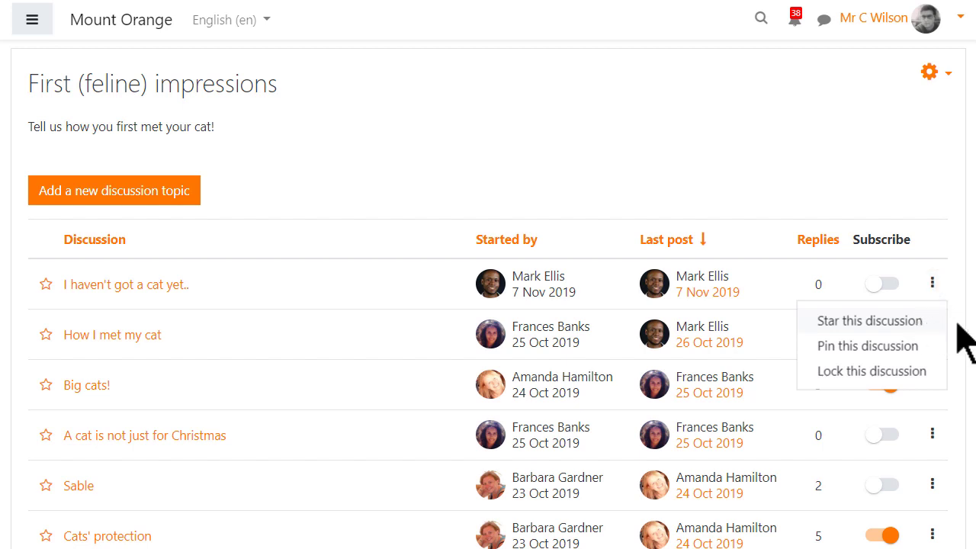
key(Escape)
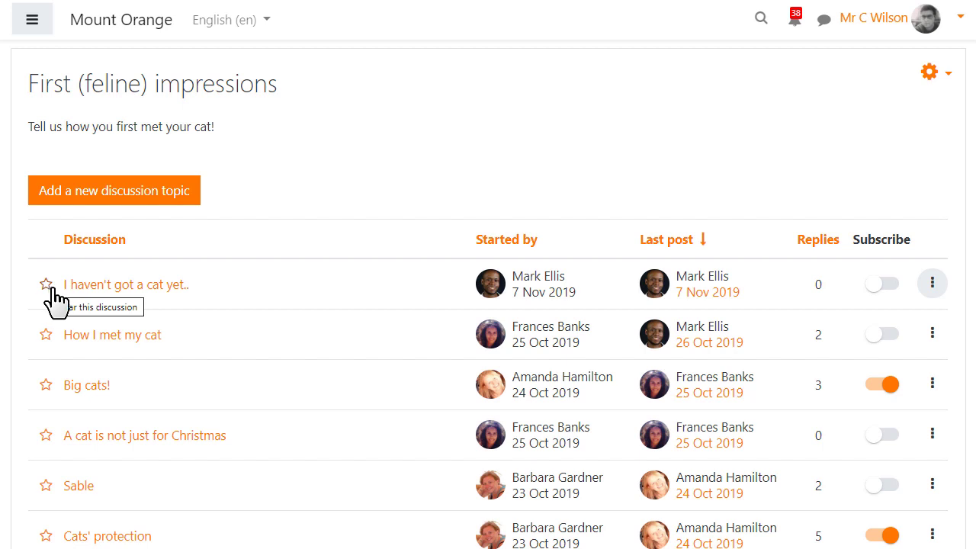
Privately reply 'Did you get your cat?' in the I haven't got a cat yet.. discussion
click(164, 287)
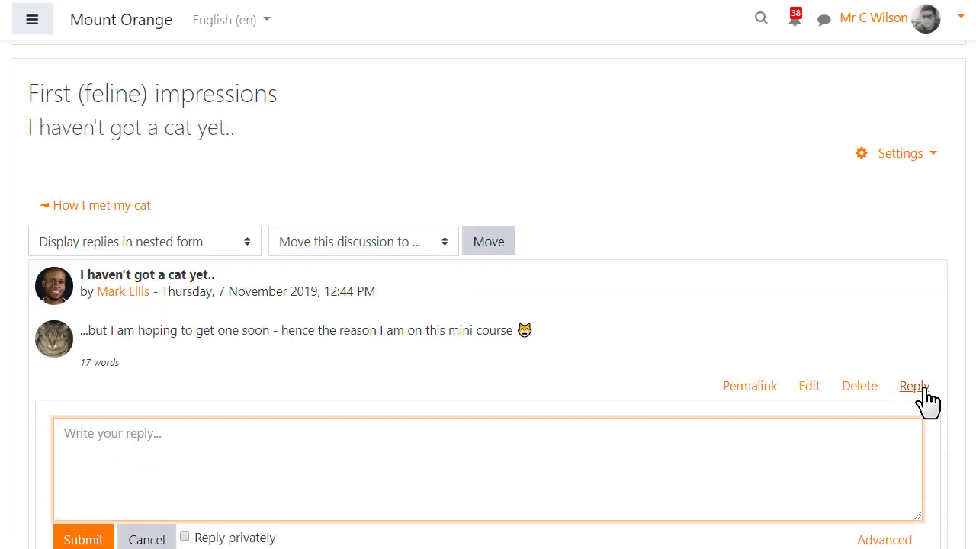
scroll(917, 388, down, 3)
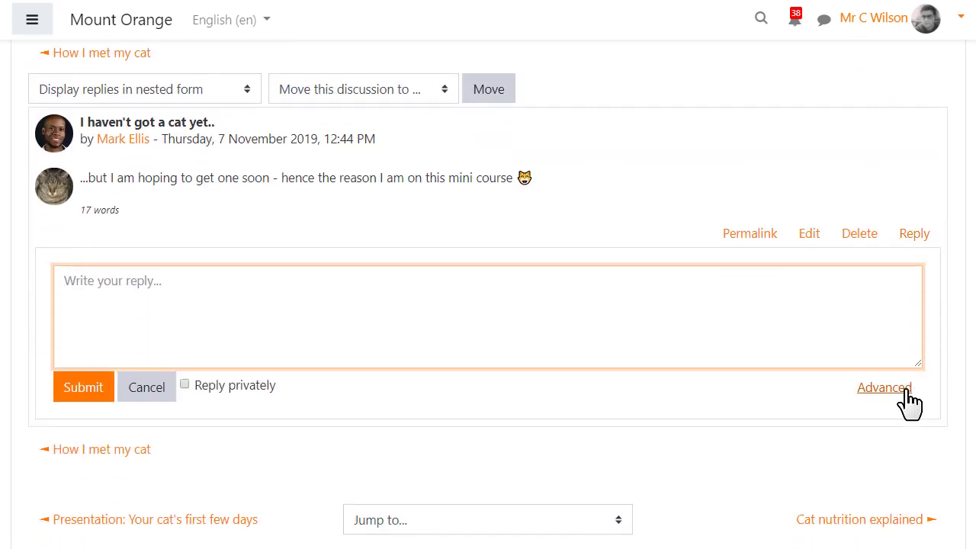
click(185, 384)
click(140, 339)
text(Did you get your cat?)
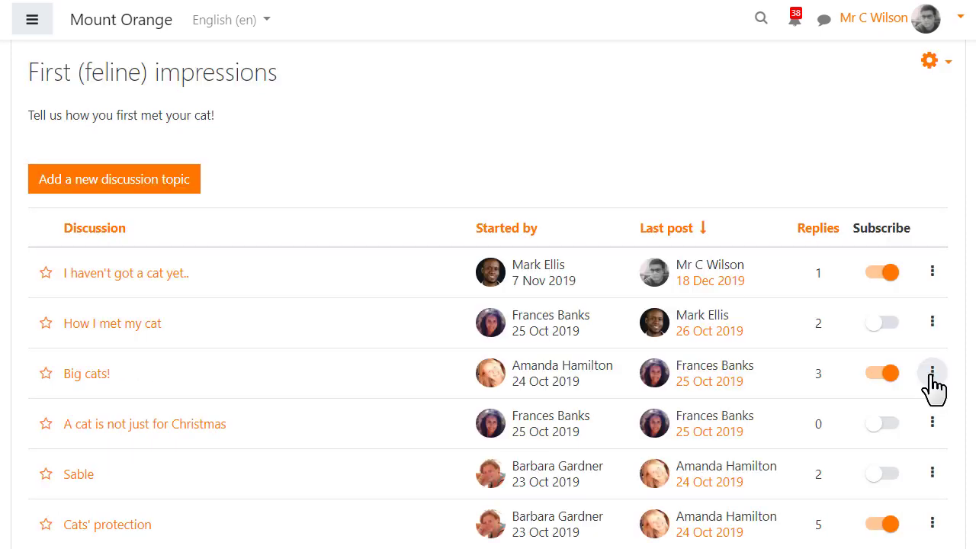
Lock the Big cats! discussion and toggle the How I met my cat subscription on and off
click(931, 373)
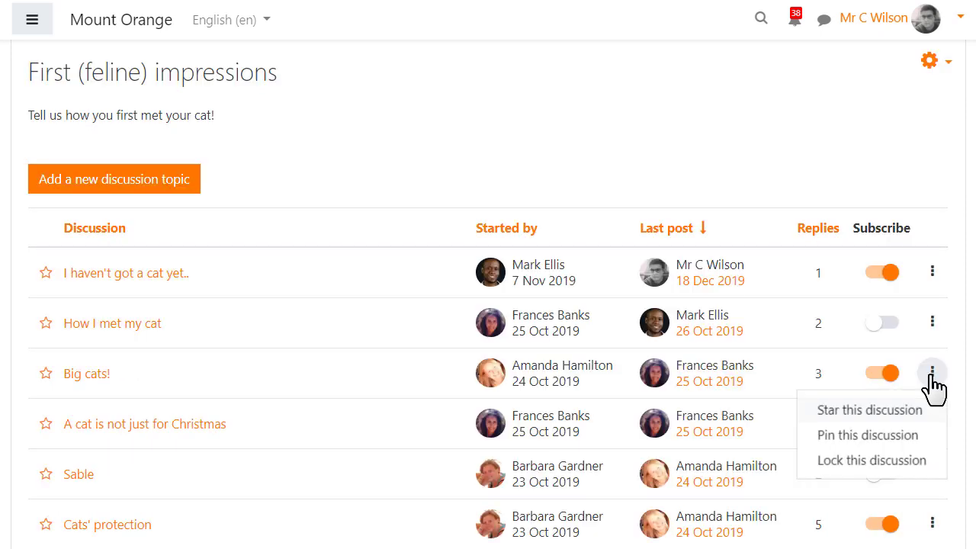
click(855, 461)
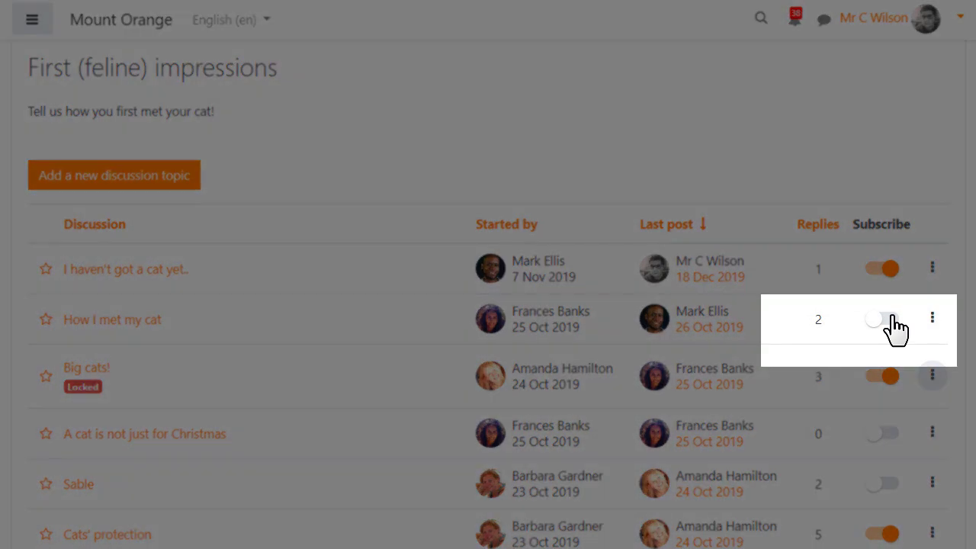
click(892, 315)
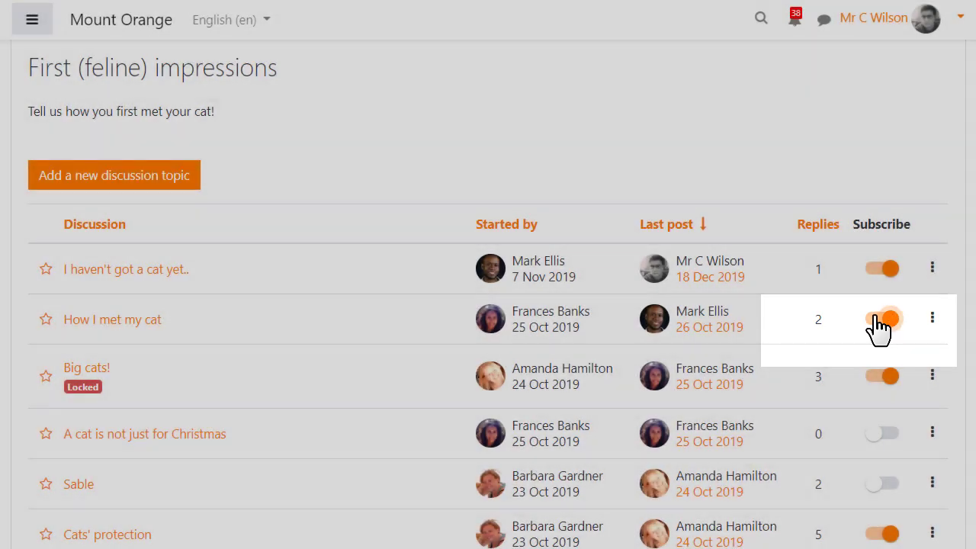
click(892, 319)
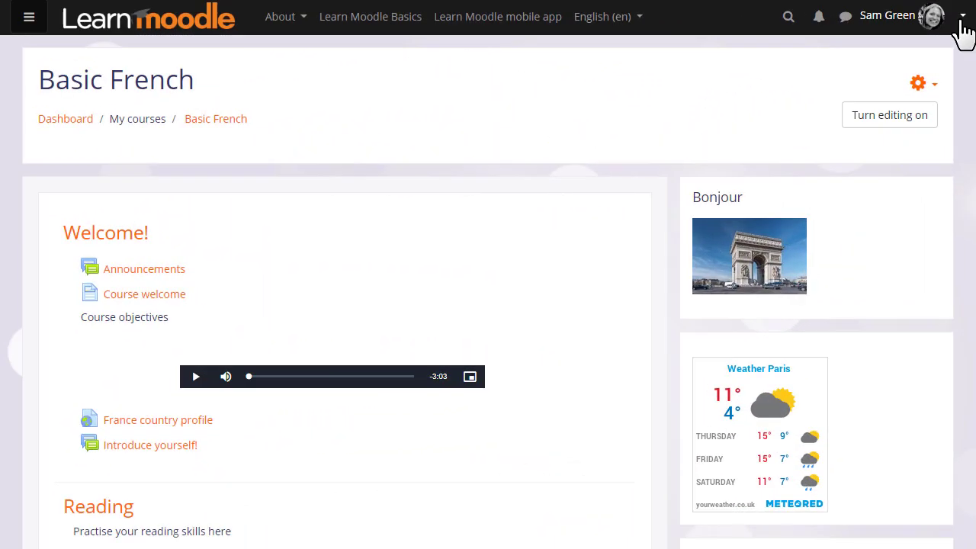
Go to Preferences > Forum preferences and open the experimental nested discussion view dropdown
click(960, 21)
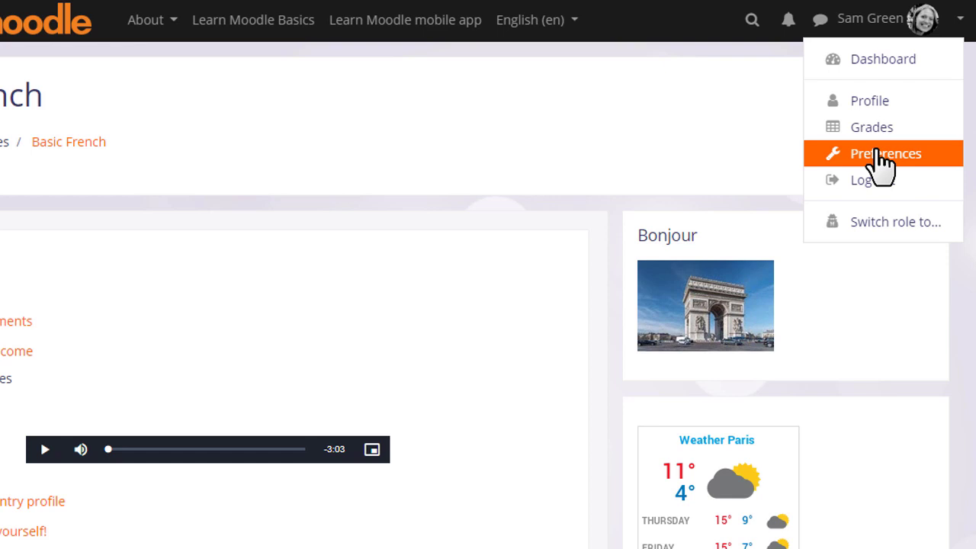
click(876, 155)
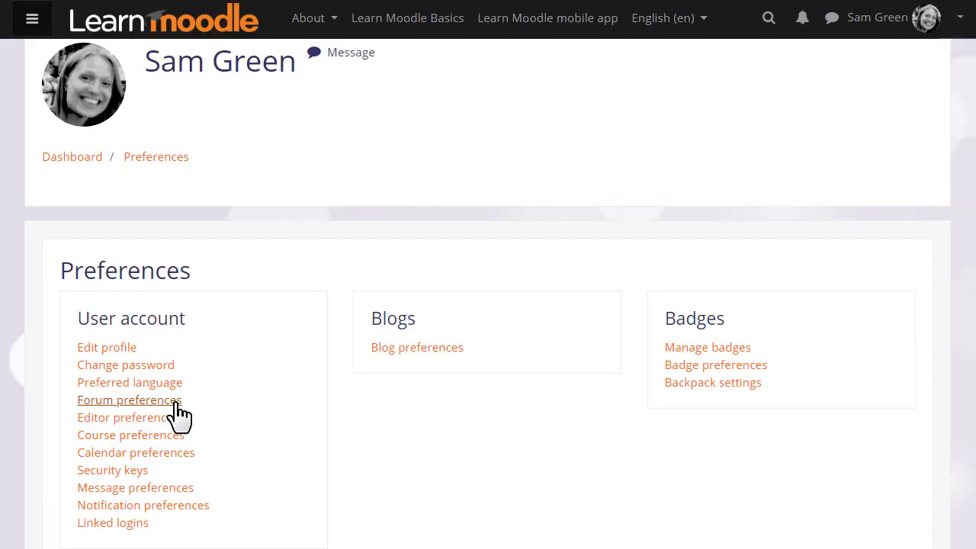
click(175, 402)
click(331, 297)
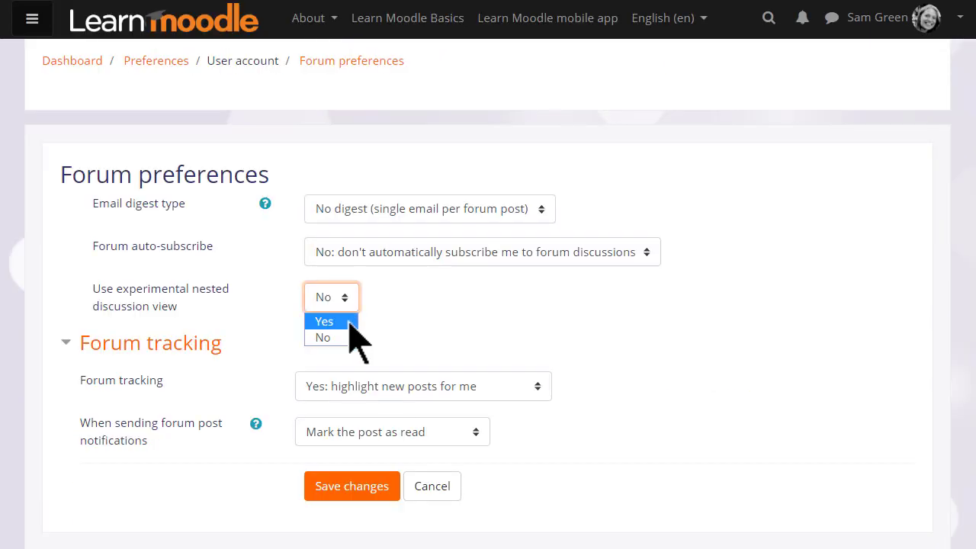